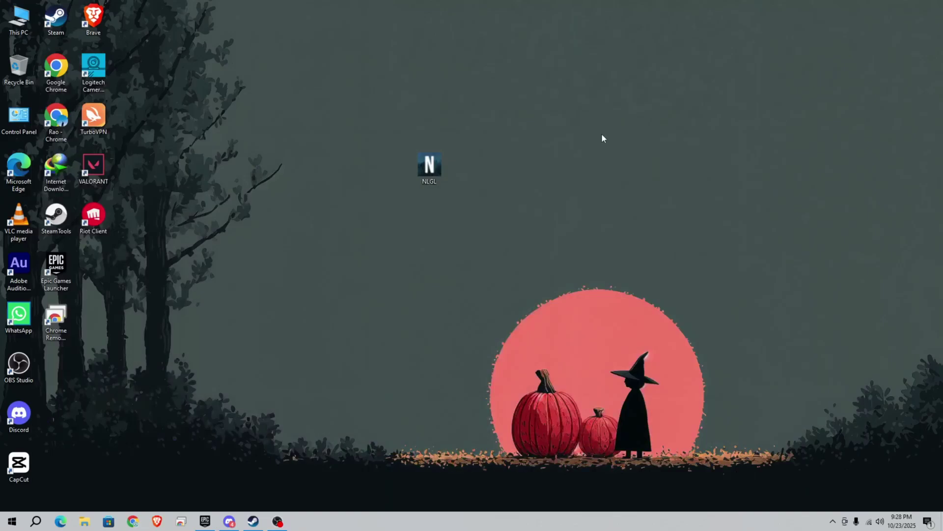
Step: Drag the NLGL desktop shortcut a short distance to the right
drag(429, 165, 467, 166)
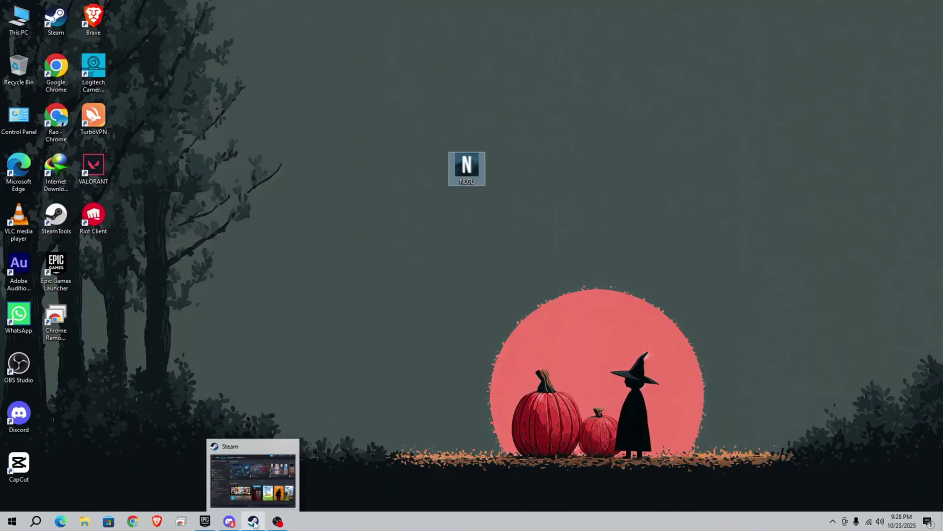
Step: Install Red Dead Redemption 2 to New Volume (F:) and accept its licence agreement
click(253, 521)
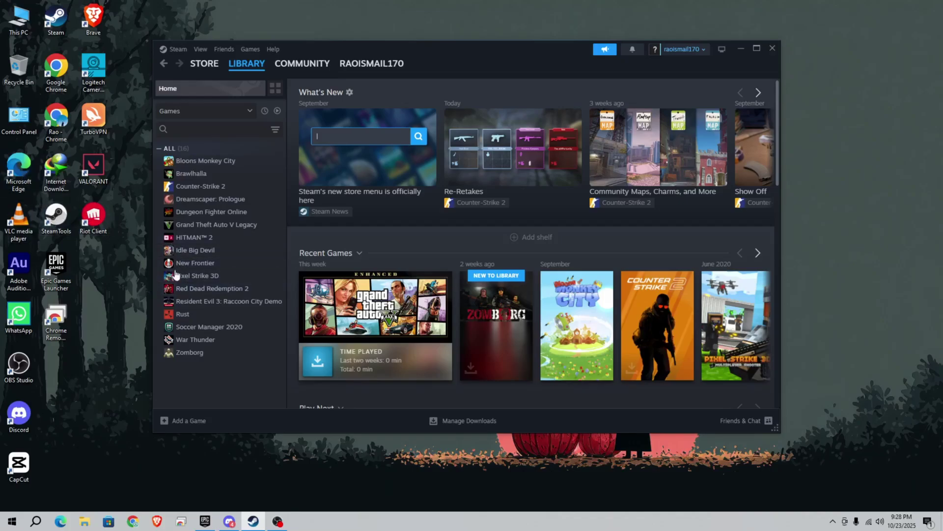
click(195, 290)
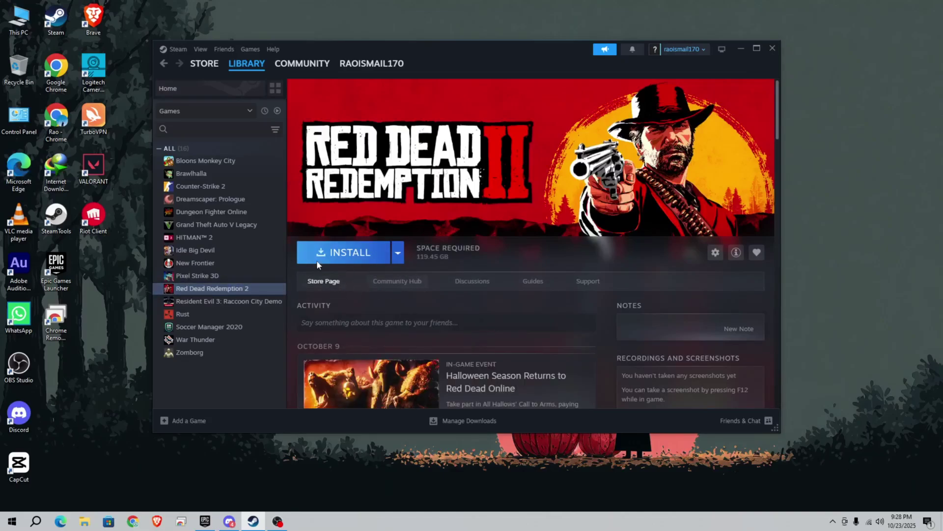
click(357, 256)
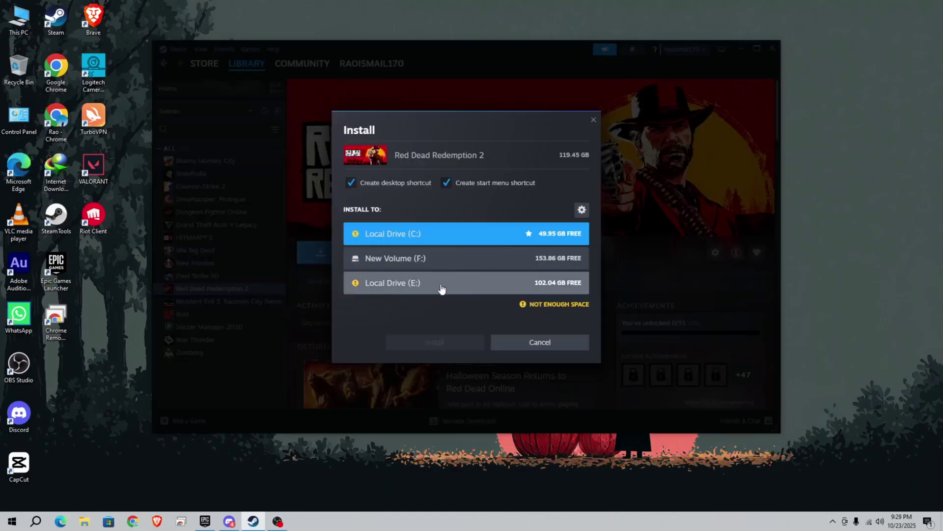
click(422, 260)
click(455, 340)
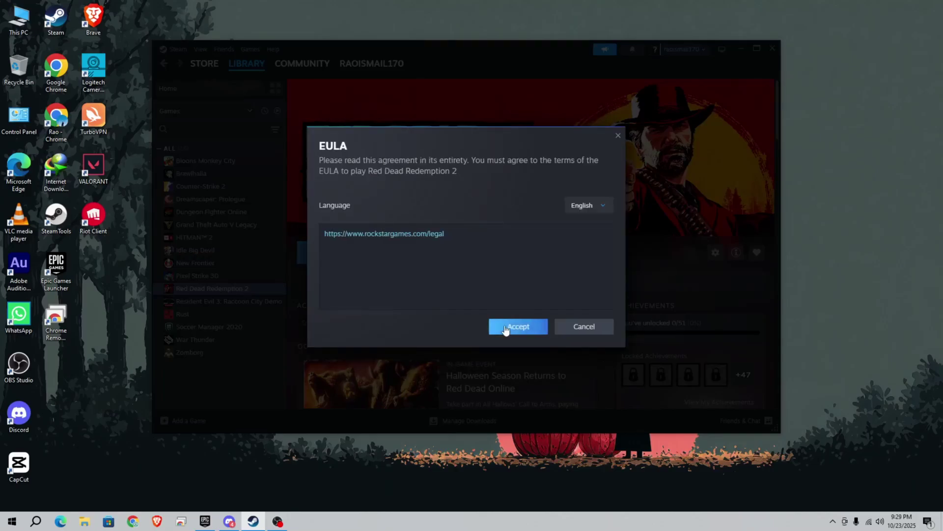
click(524, 333)
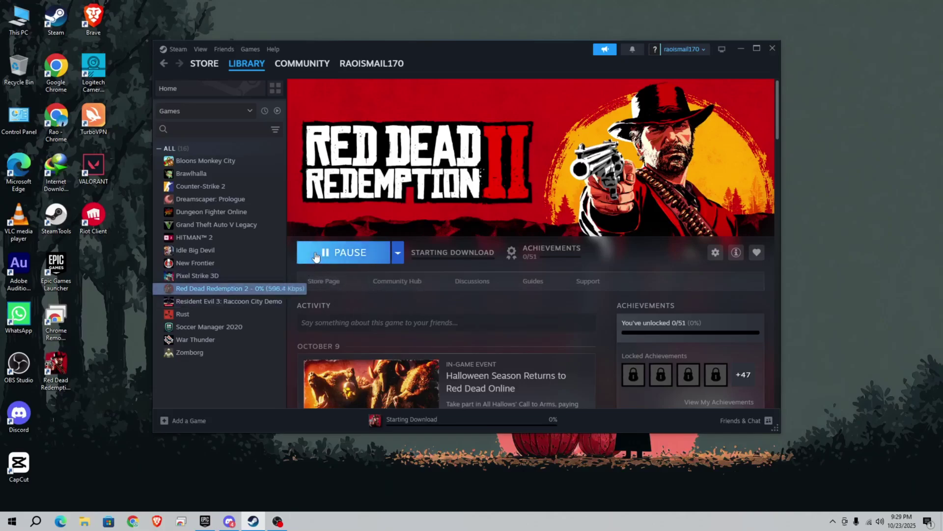
Step: Pause the Red Dead Redemption 2 download and browse its local files folder
click(353, 253)
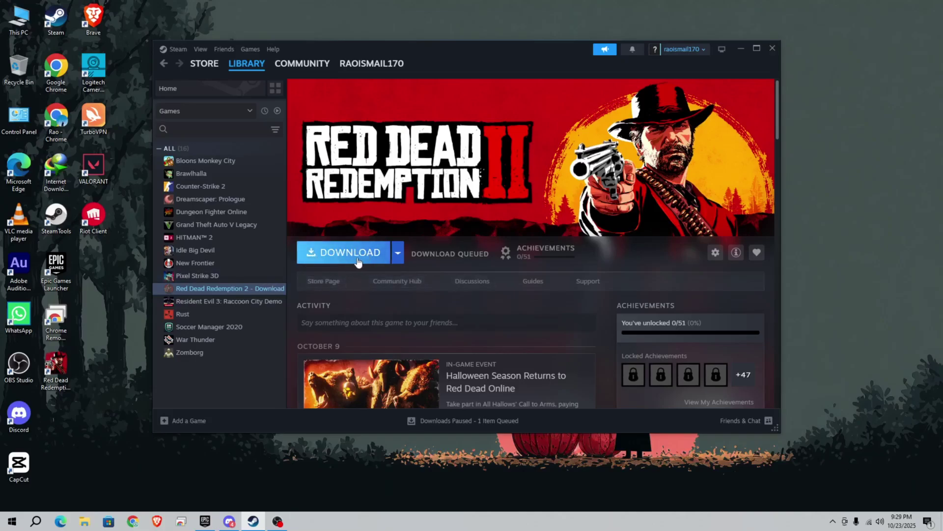
click(714, 253)
mouse_move(733, 303)
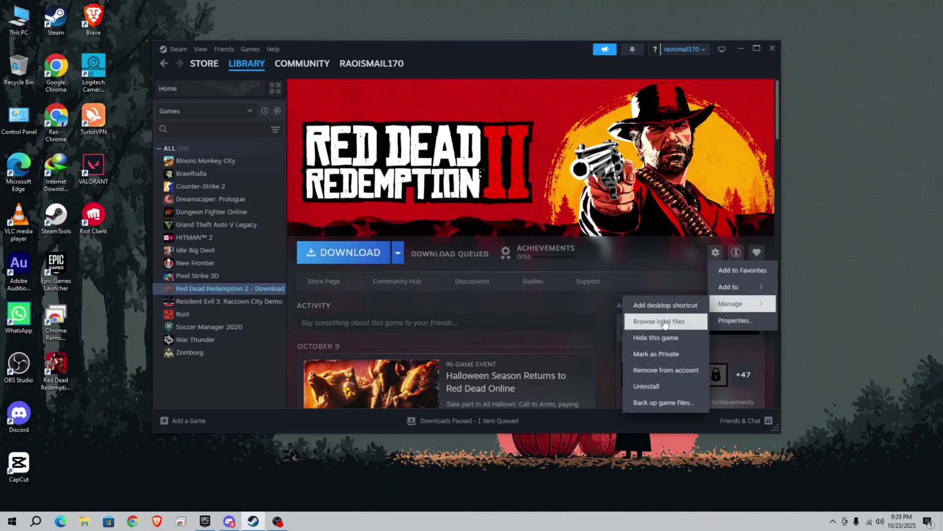
click(666, 324)
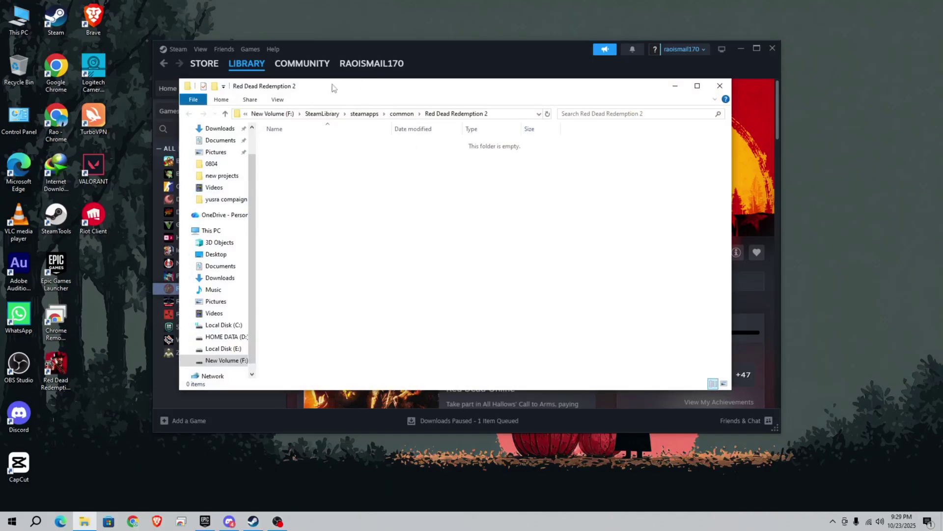
Step: Copy the F:\SteamLibrary\steamapps\common\Red Dead Redemption 2 path, then minimize Explorer and Steam
drag(333, 88, 388, 144)
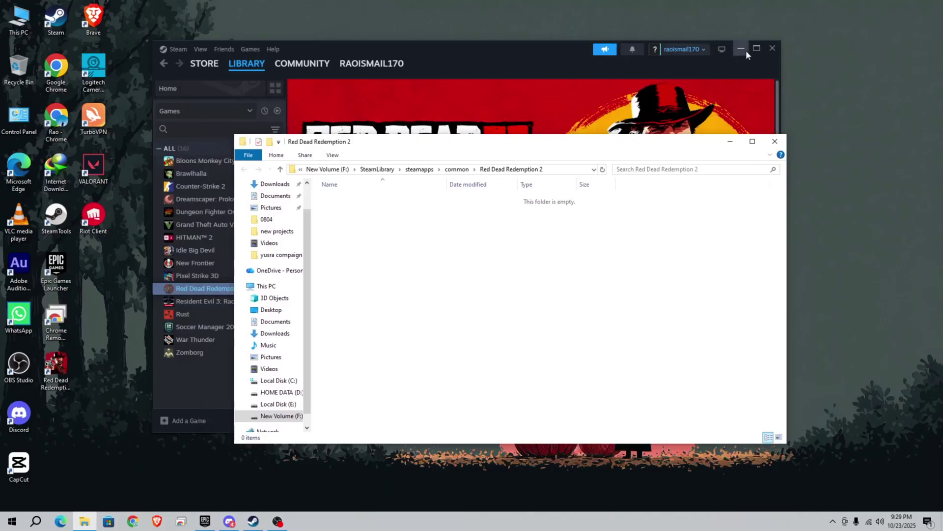
click(552, 170)
right_click(425, 169)
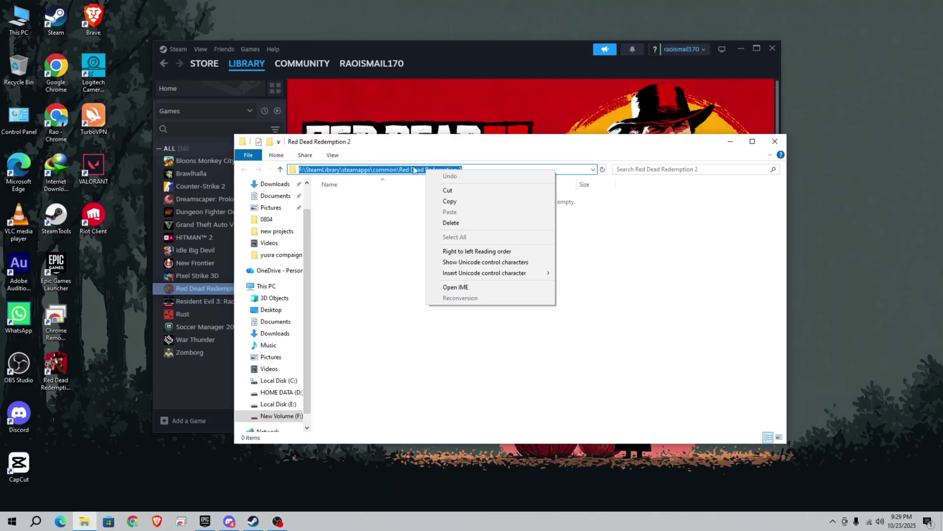
click(457, 203)
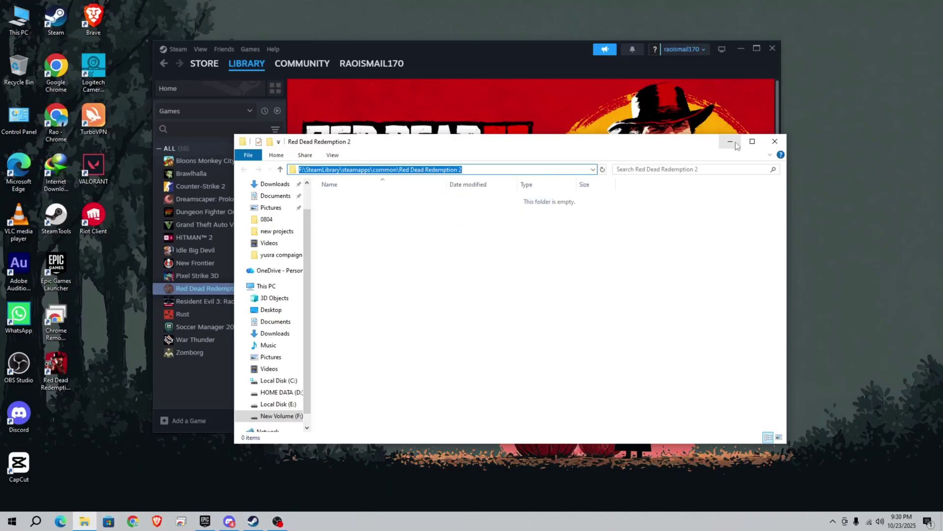
click(737, 145)
click(741, 49)
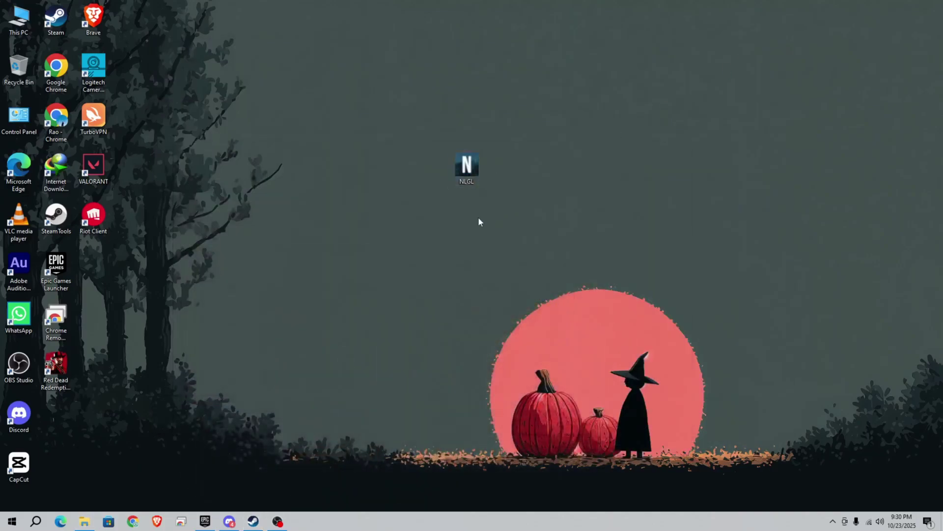
Step: From the system tray, open Windows Security's Virus & threat protection settings to disable real-time protection
click(466, 175)
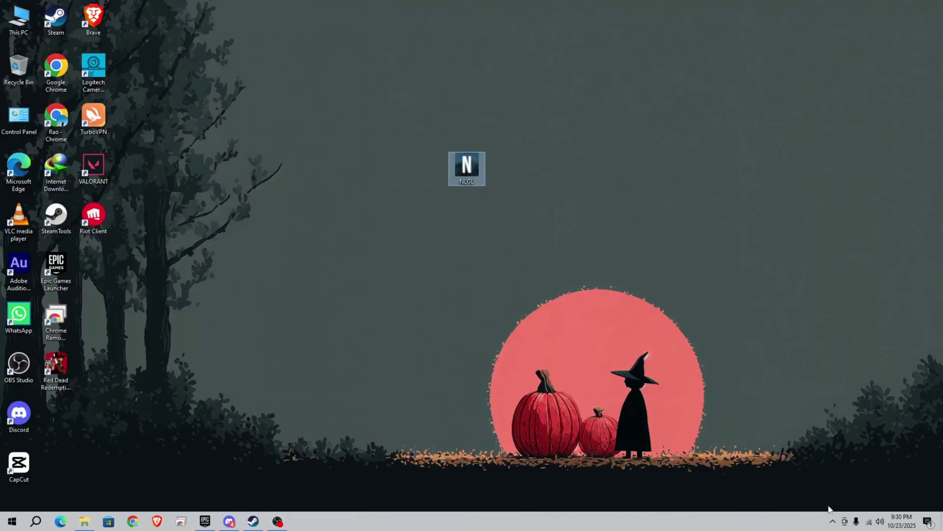
click(833, 521)
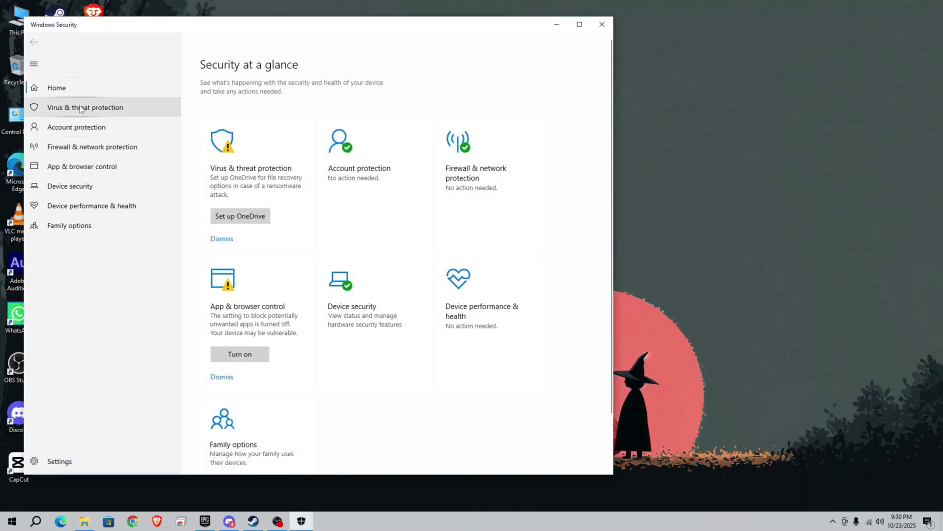
click(81, 108)
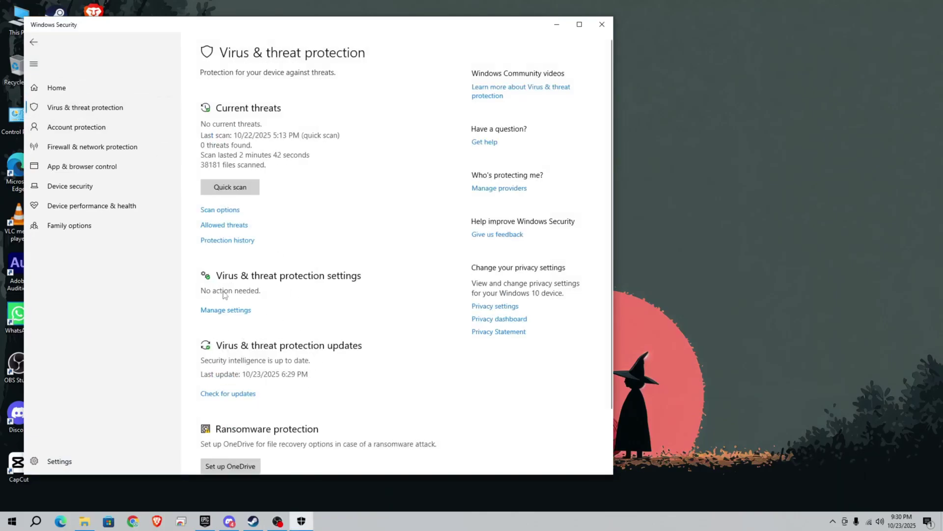
click(232, 313)
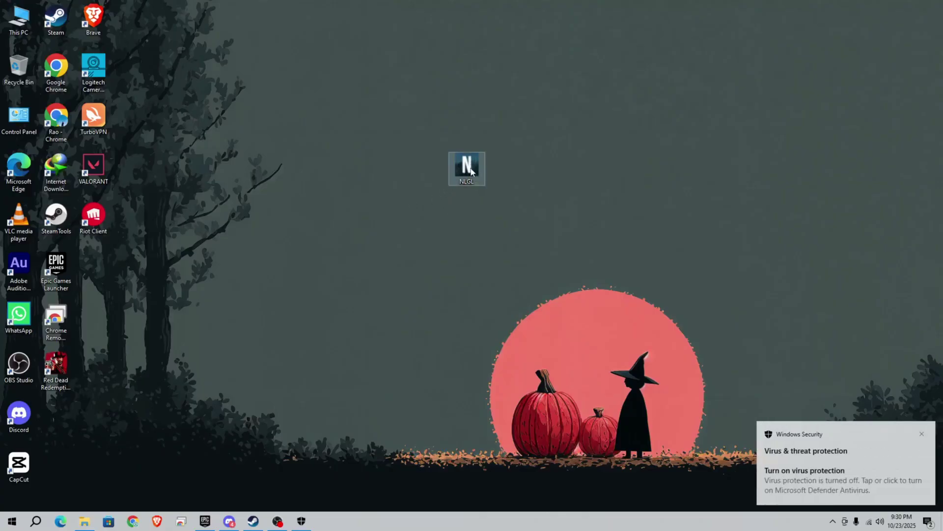
Step: Launch Nightlight Game Launcher from the NLGL icon, center its window, and switch to Discord
double_click(470, 170)
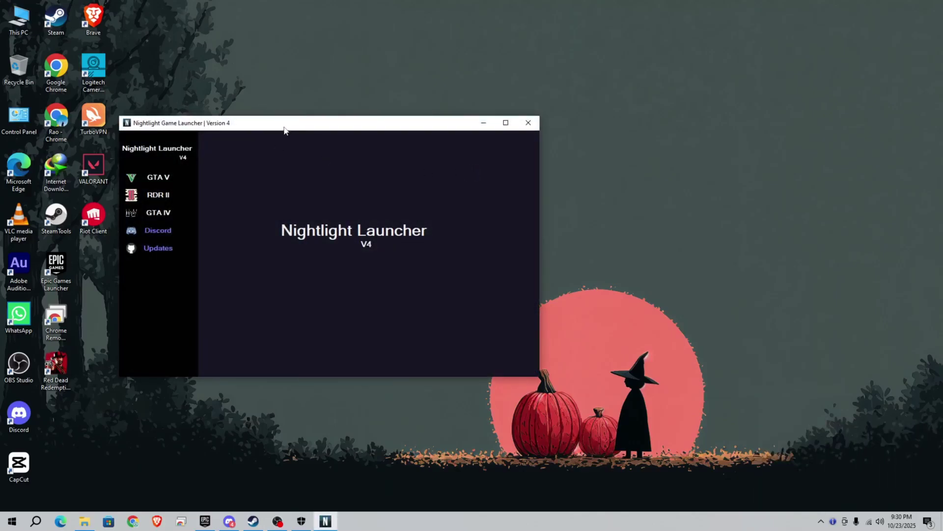
drag(285, 126, 418, 89)
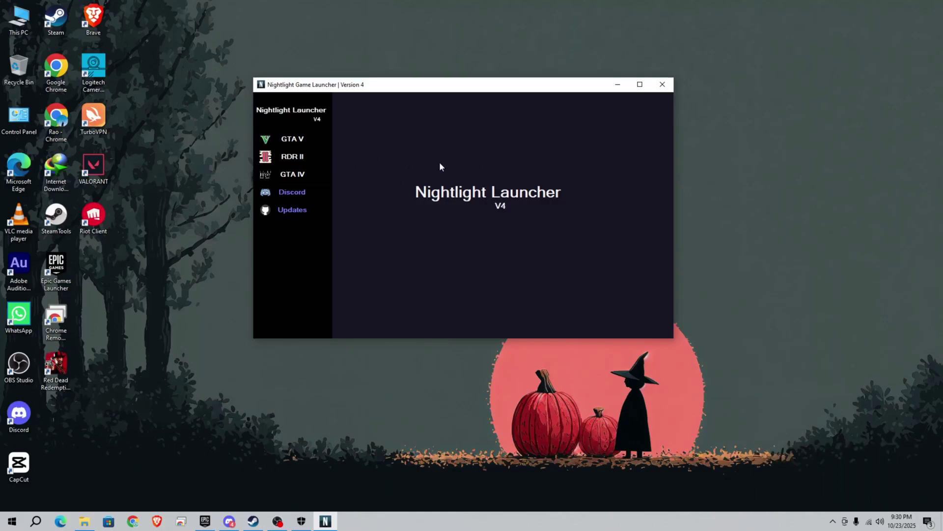
click(229, 520)
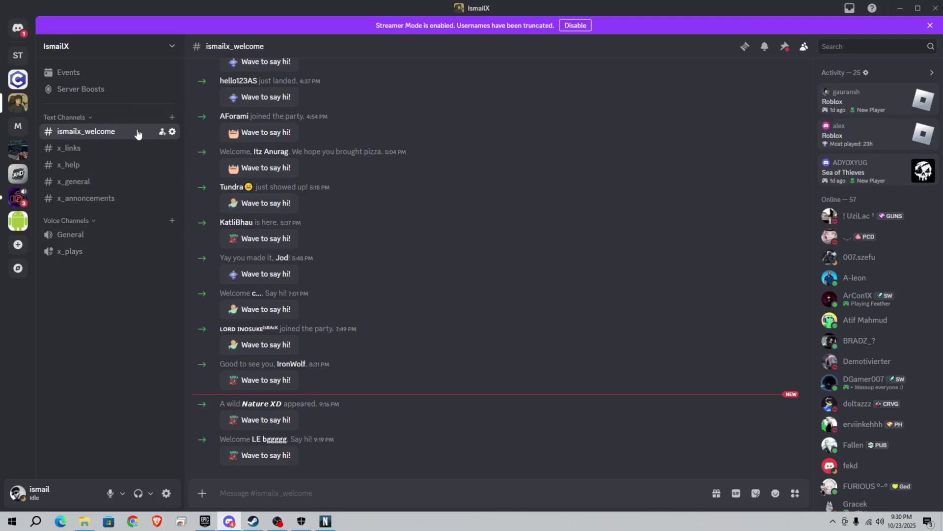
Step: Open the x_links channel and scroll up to the GTA V bypass tool NLGL.exe link post
click(70, 152)
scroll(472, 251, up, 2)
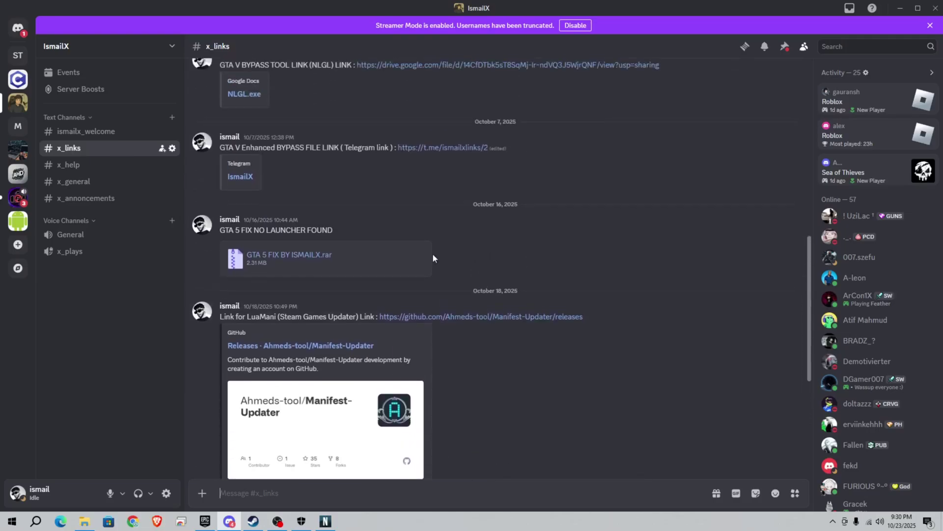
scroll(536, 306, up, 4)
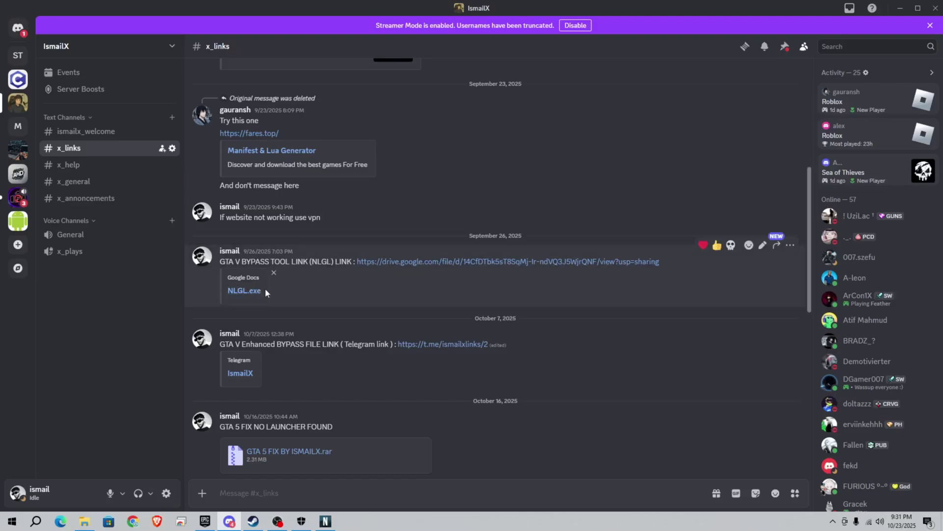
Step: On the RDR II page, set the game folder to F:\SteamLibrary\steamapps\common\Red Dead Redemption 2
click(902, 12)
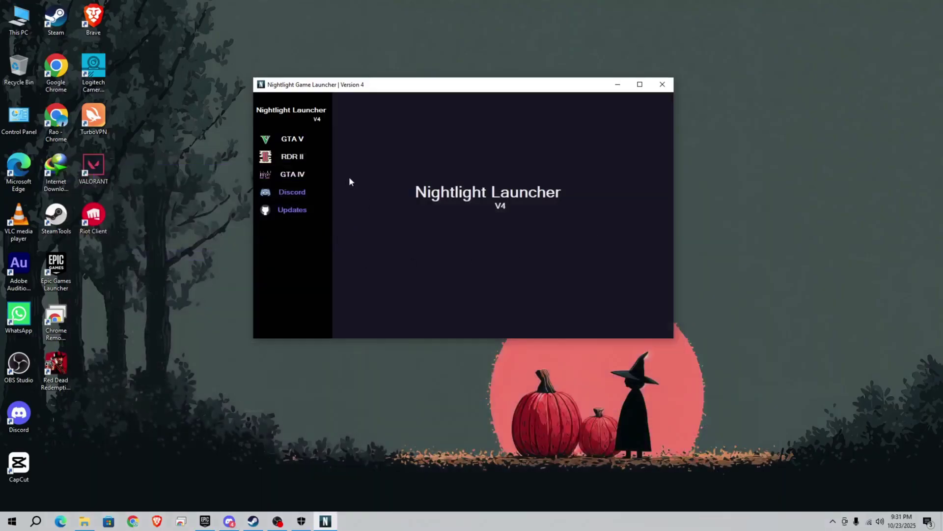
click(296, 156)
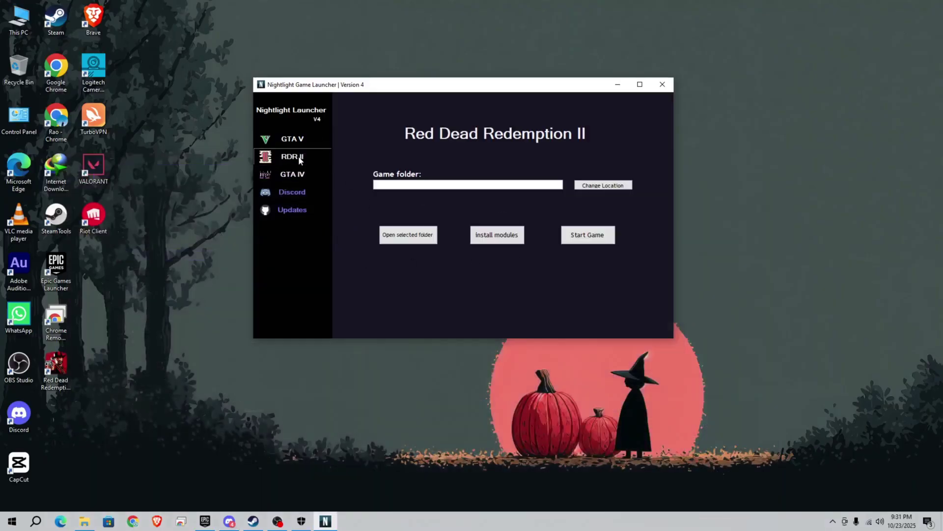
click(598, 188)
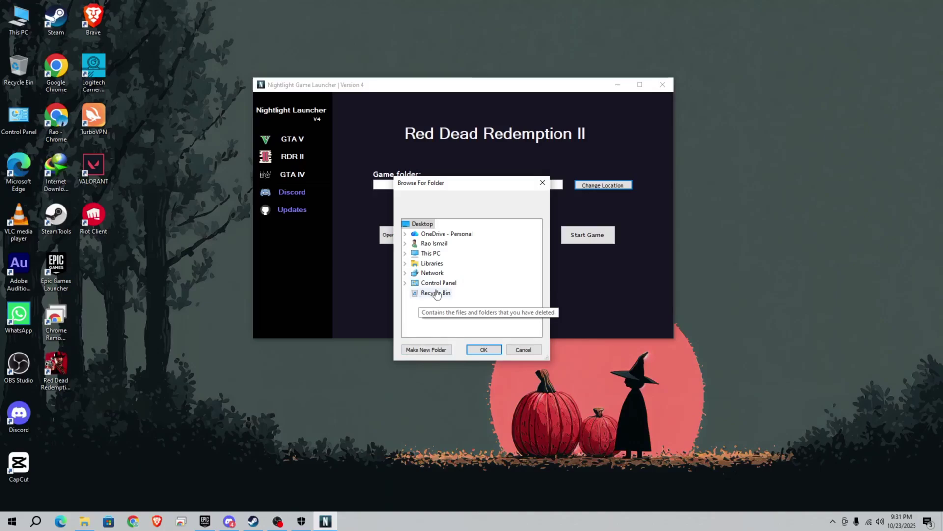
double_click(423, 254)
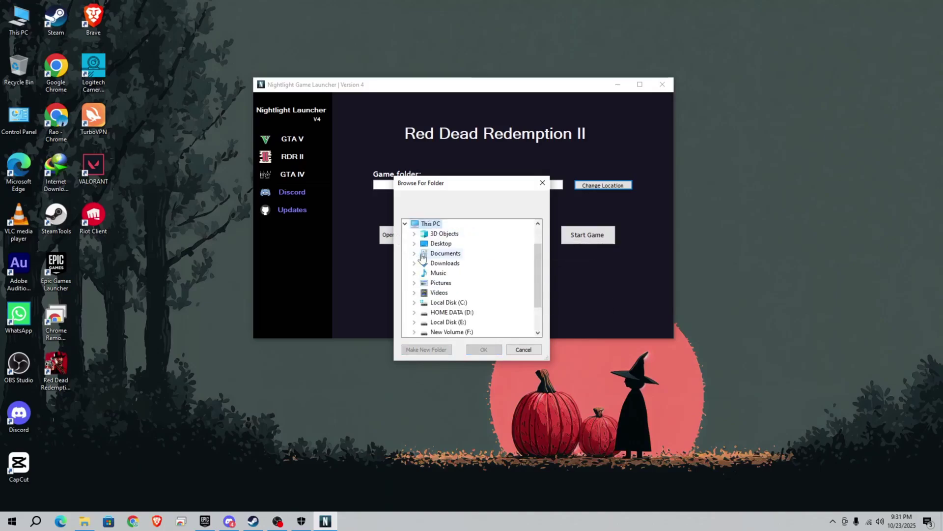
scroll(442, 276, down, 2)
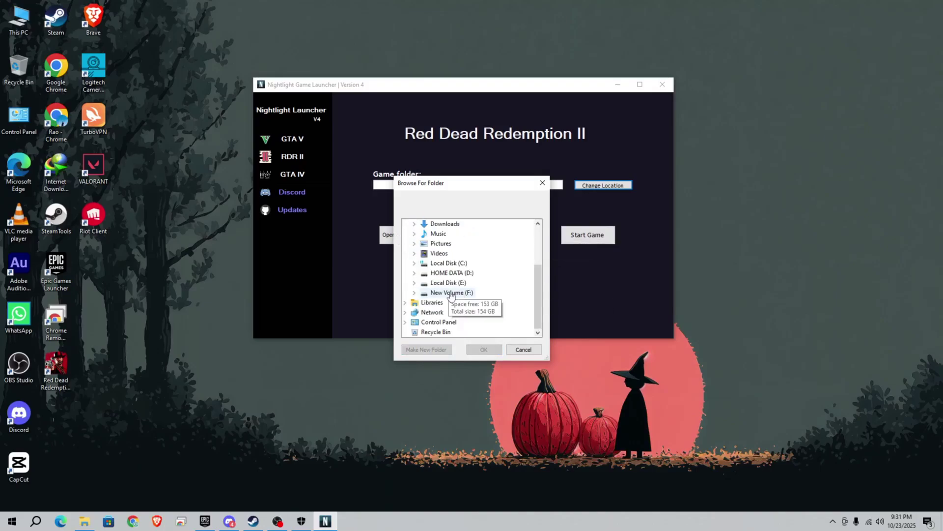
double_click(451, 293)
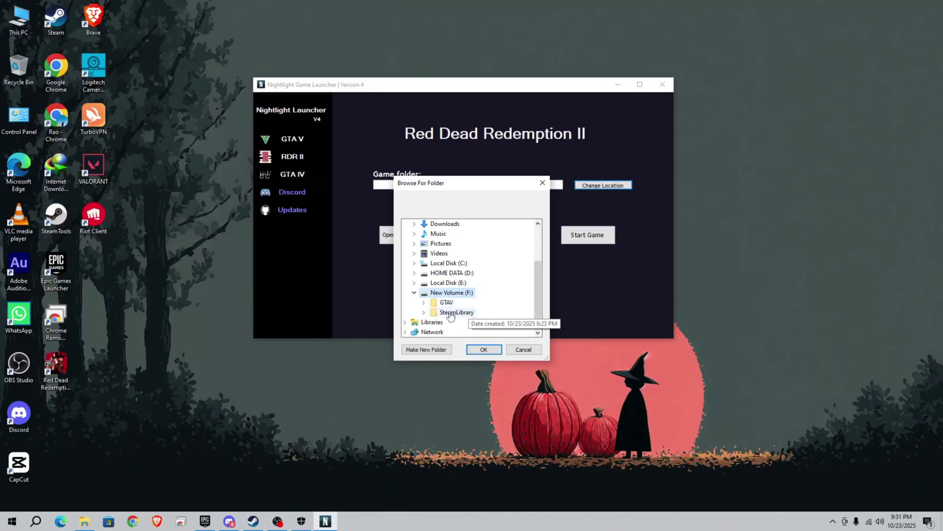
double_click(451, 313)
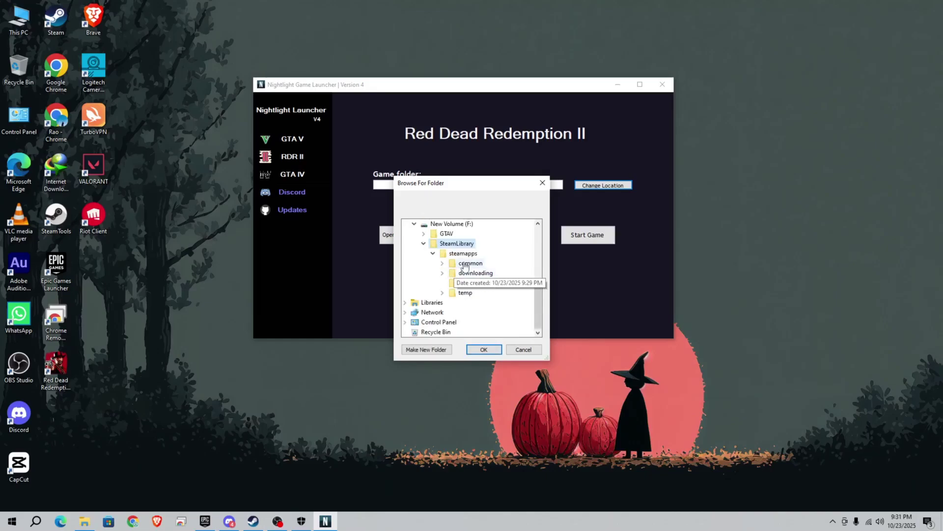
double_click(465, 264)
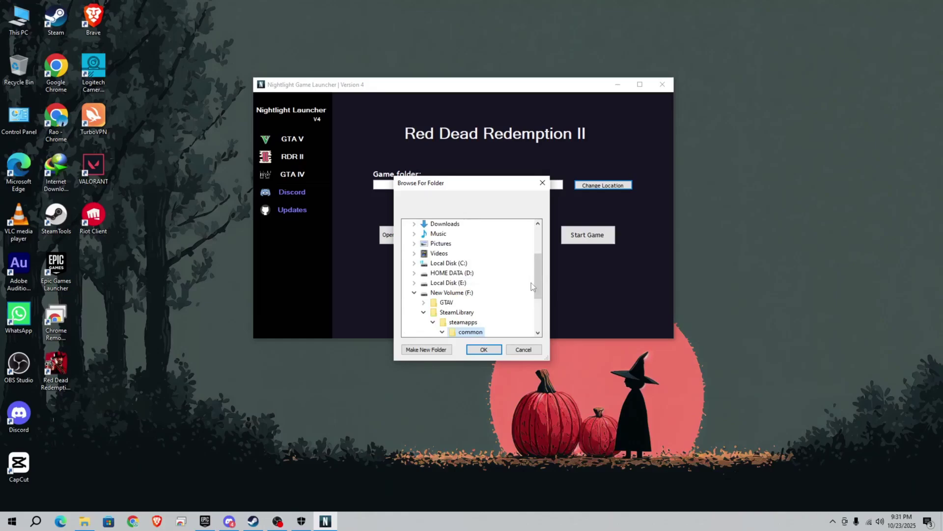
click(493, 264)
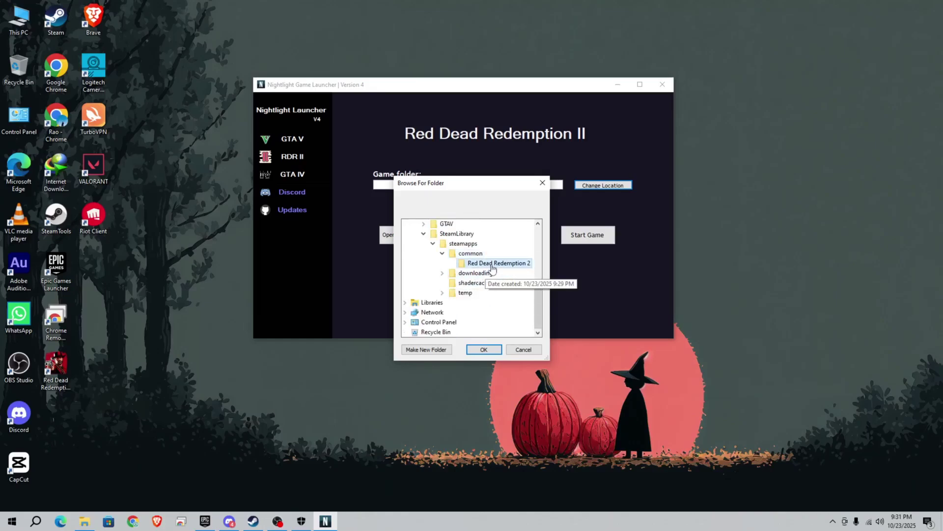
click(484, 350)
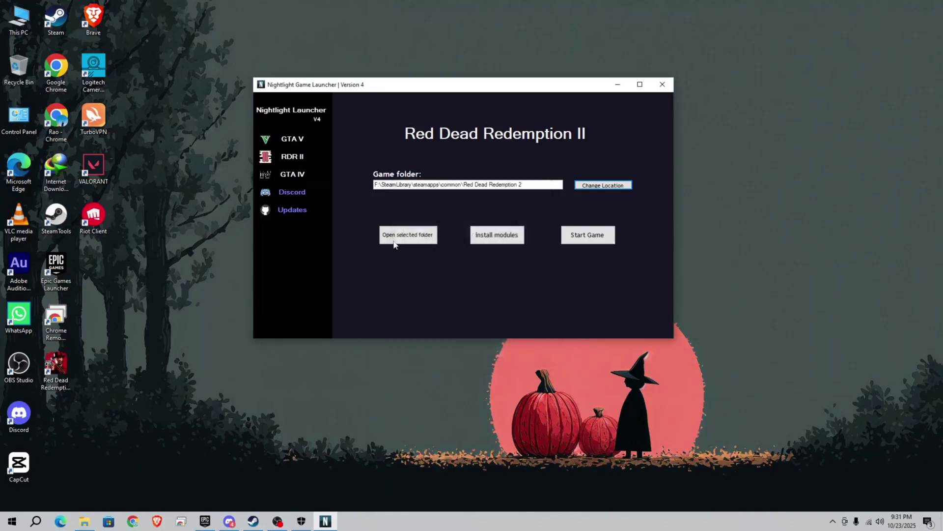
Step: Replace the game folder path with the copied Red Dead Redemption 2 path and install the modules
click(532, 185)
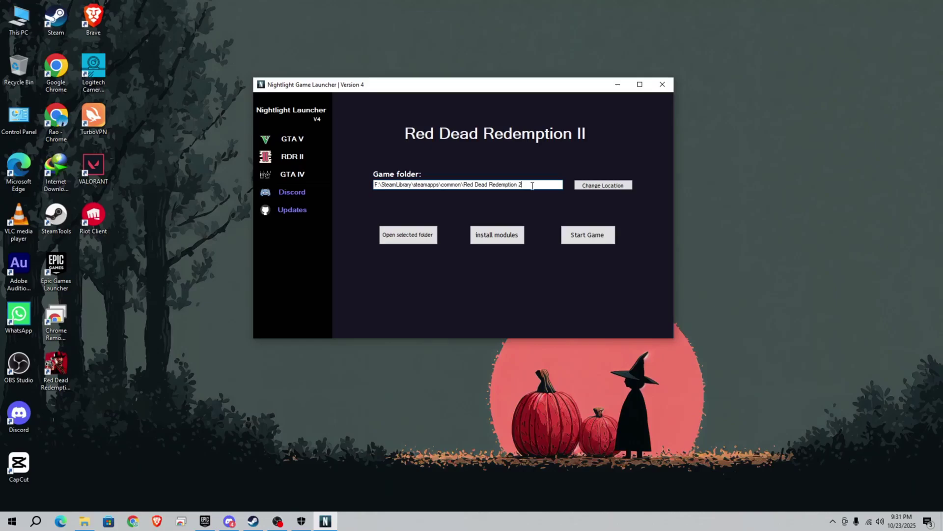
key(ctrl+a)
key(ctrl+c)
key(BackSpace)
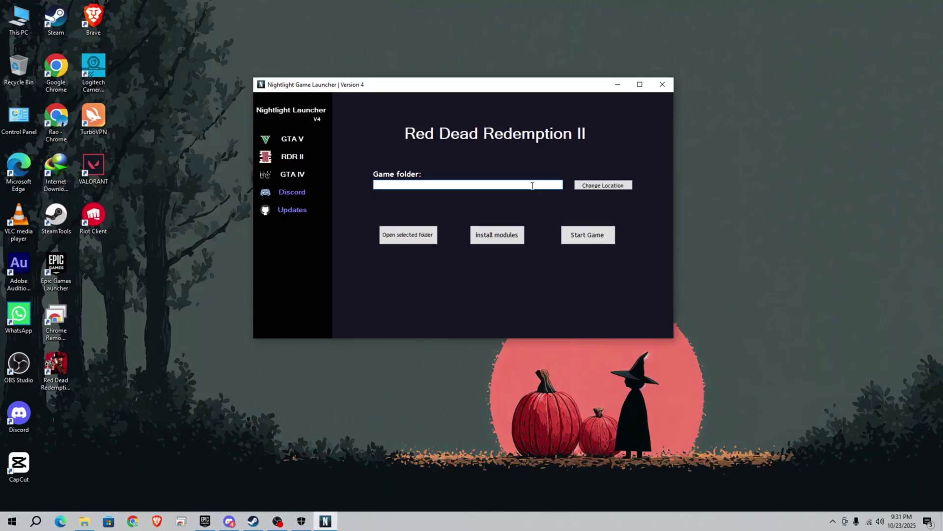
key(ctrl+v)
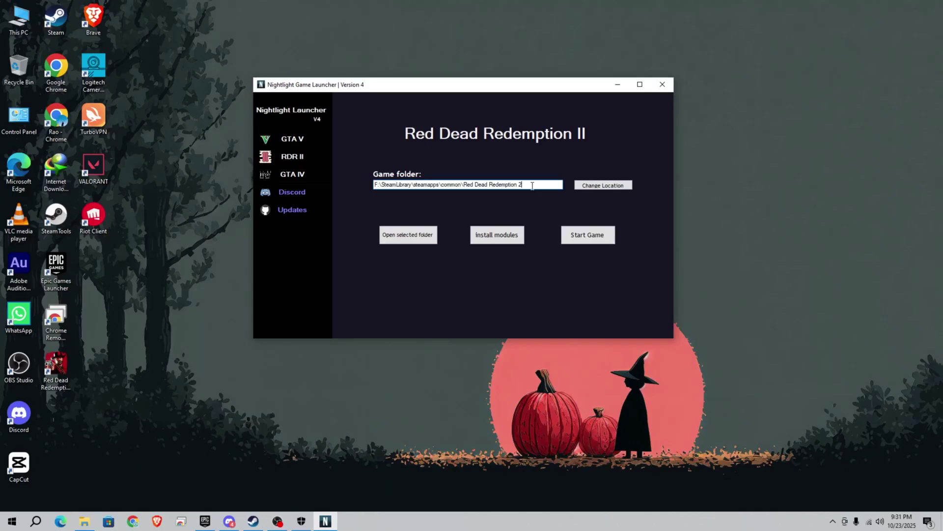
click(508, 239)
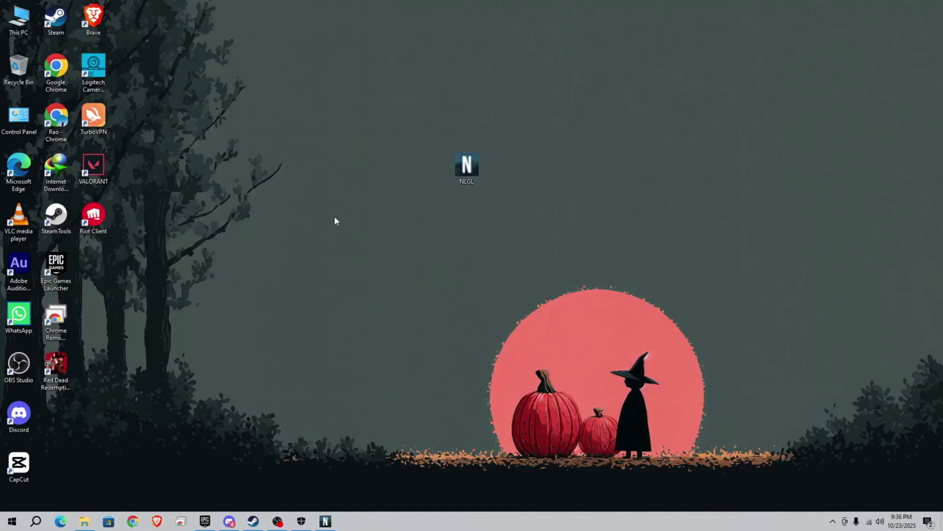
Step: Return to Steam's Red Dead Redemption 2 library page, with its download still paused, and open the Steam menu
click(253, 521)
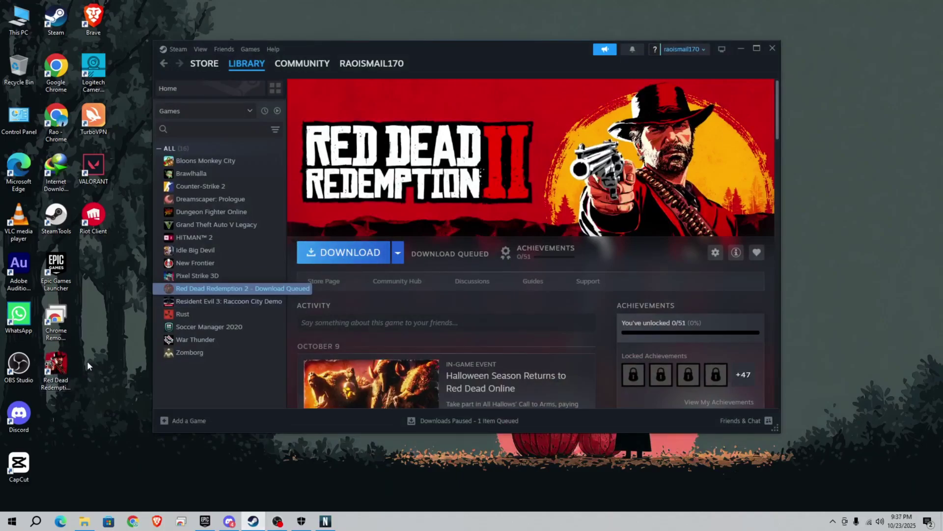
click(61, 378)
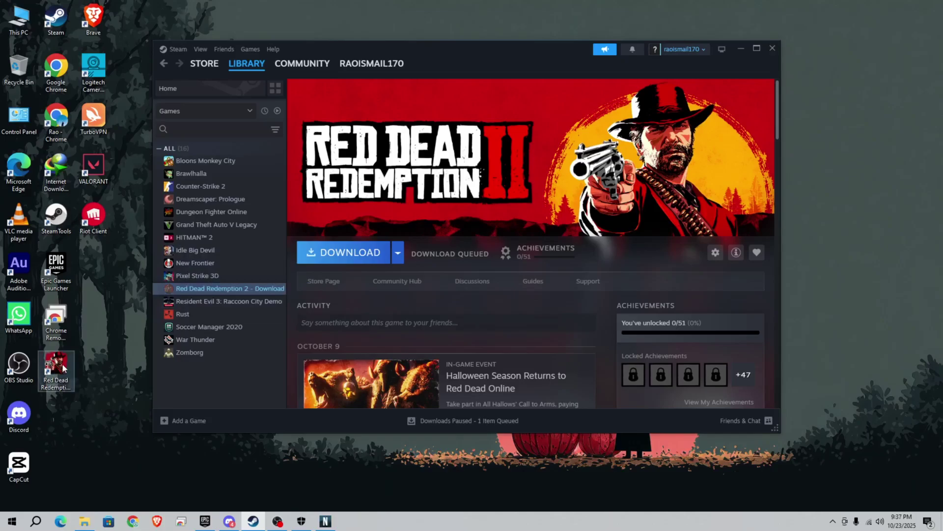
click(64, 369)
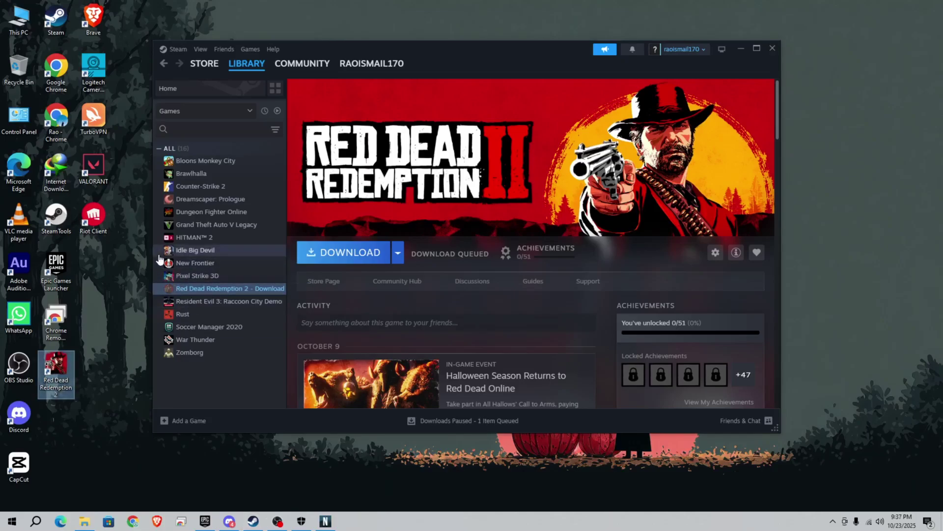
click(176, 49)
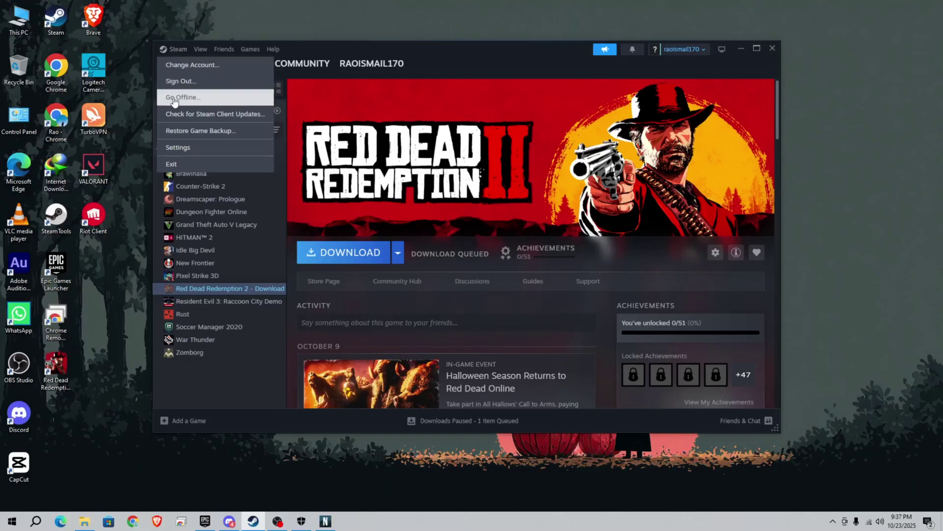